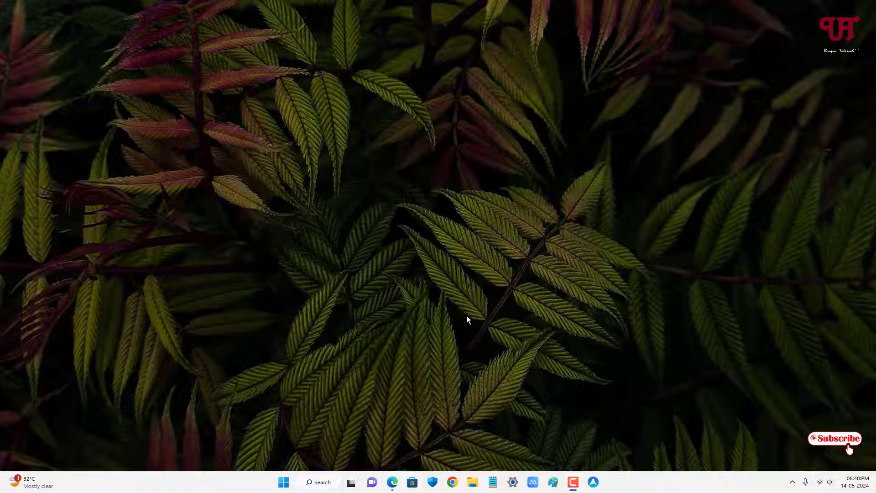
From the Stardock WindowFX page in Edge, download the 30-day trial installer WindowFX-sd-setup.exe.
{"action": "left_click", "coordinate": [392, 482]}
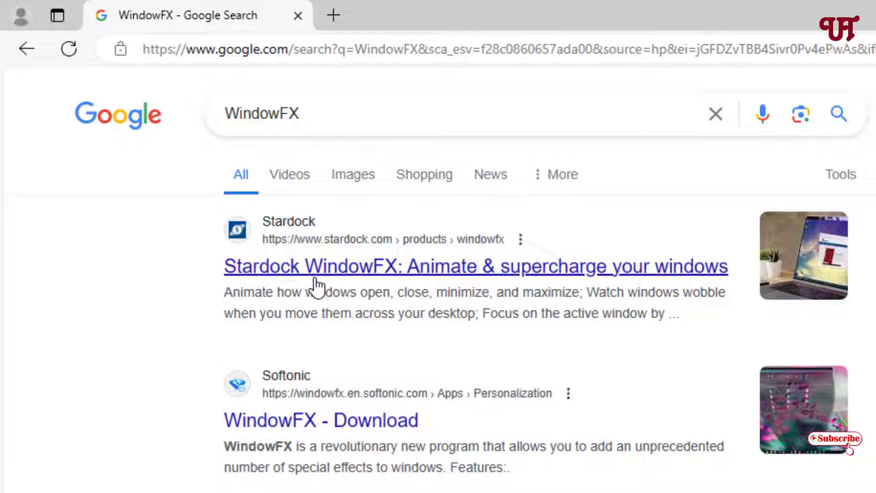
{"action": "left_click", "coordinate": [292, 265]}
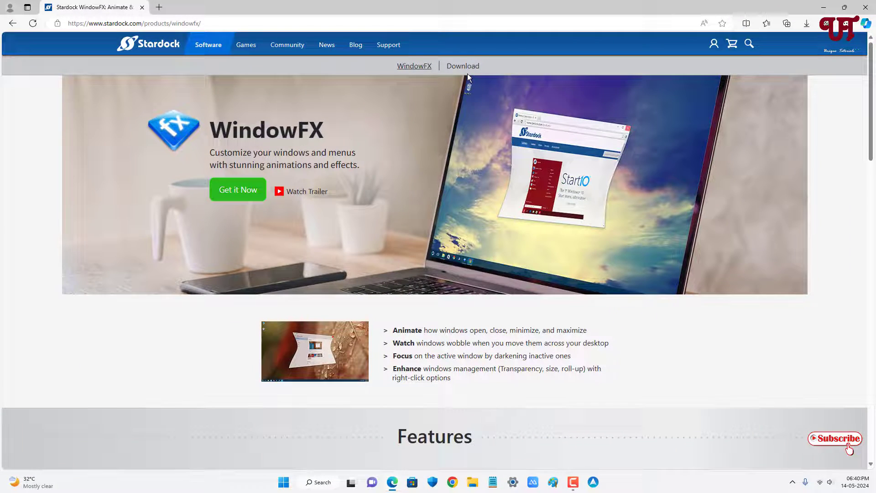
{"action": "left_click", "coordinate": [466, 72]}
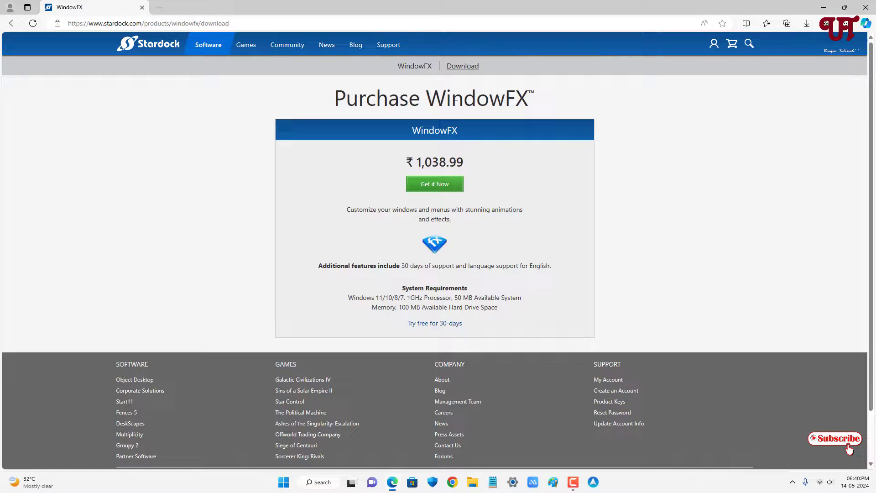
{"action": "left_click", "coordinate": [439, 326]}
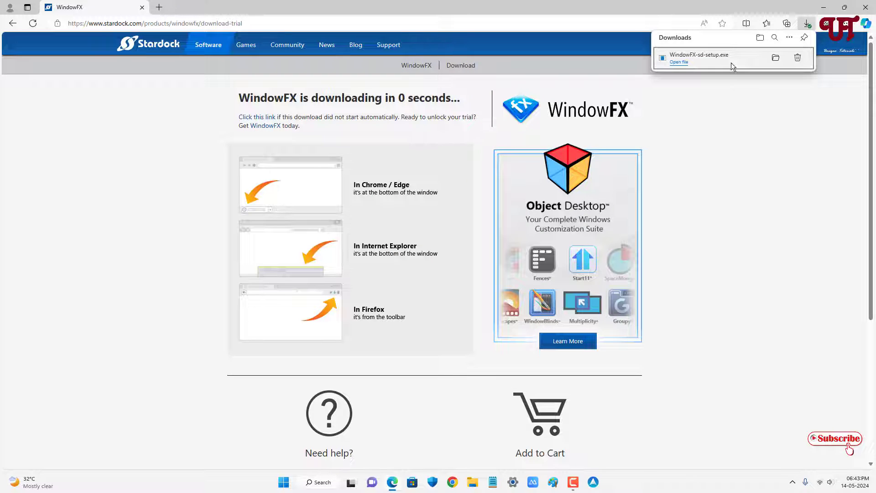
Run WindowFX-sd-setup from its download folder, accept the licence, and install to the default folder.
{"action": "left_click", "coordinate": [775, 58]}
{"action": "left_click", "coordinate": [866, 7]}
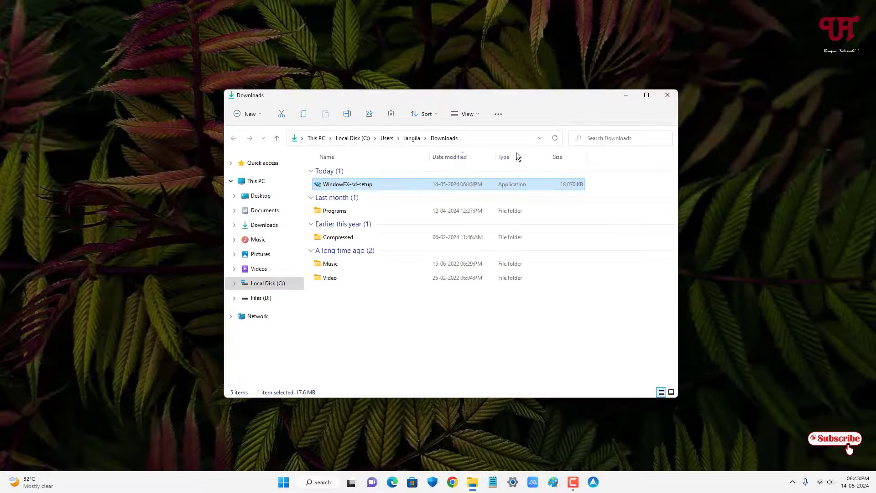
{"action": "double_click", "coordinate": [366, 186]}
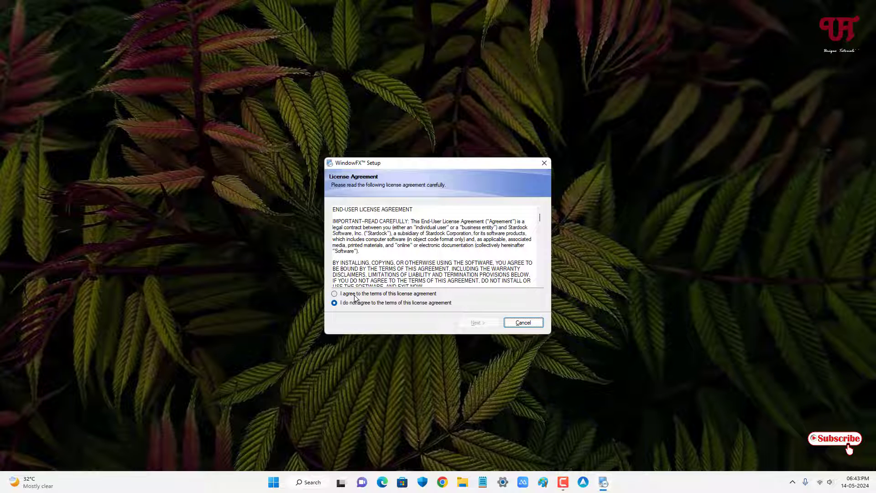
{"action": "left_click", "coordinate": [355, 295]}
{"action": "left_click", "coordinate": [478, 323]}
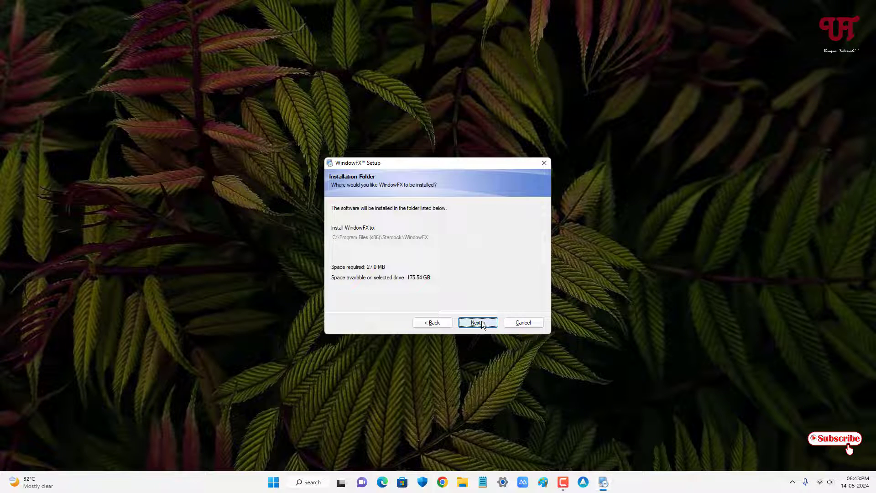
{"action": "left_click", "coordinate": [478, 323]}
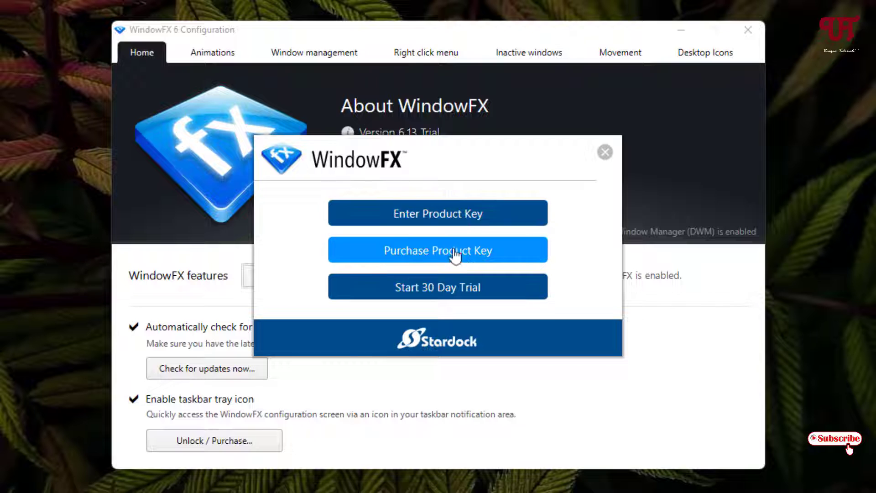
Start the 30-day WindowFX trial, submit an e-mail address, and finish the activation.
{"action": "left_click", "coordinate": [451, 297]}
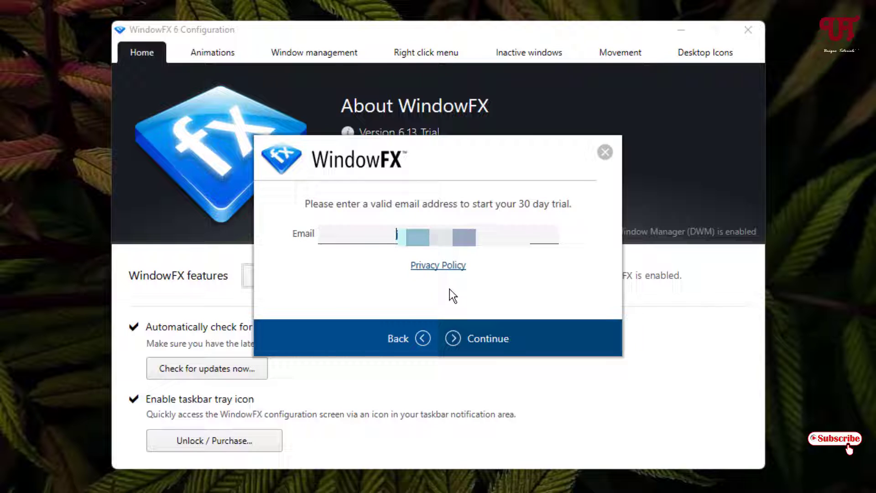
{"action": "left_click", "coordinate": [479, 339]}
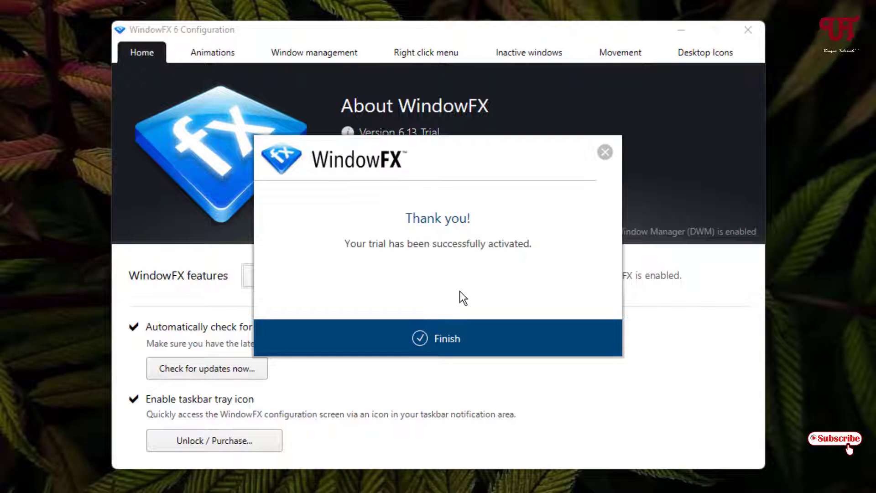
{"action": "left_click", "coordinate": [445, 336]}
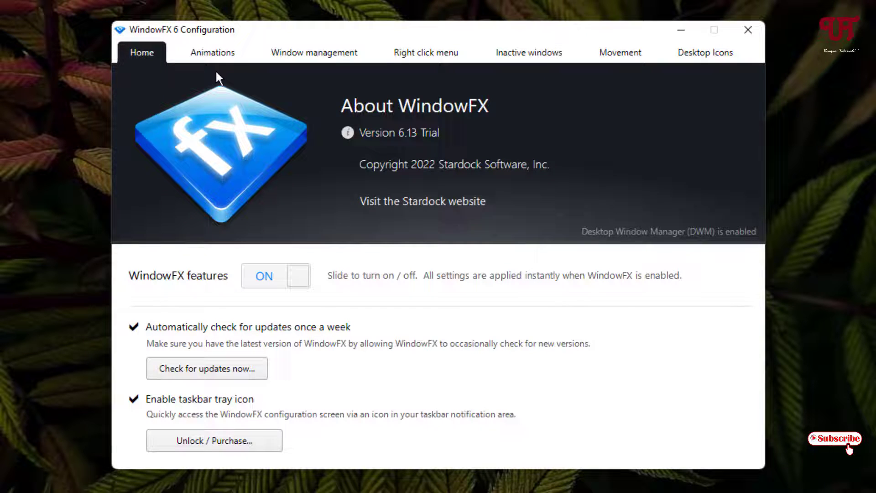
Browse the Window Management, Right-click Menu, Inactive Windows, Desktop Icons and Movement settings pages.
{"action": "left_click", "coordinate": [213, 52]}
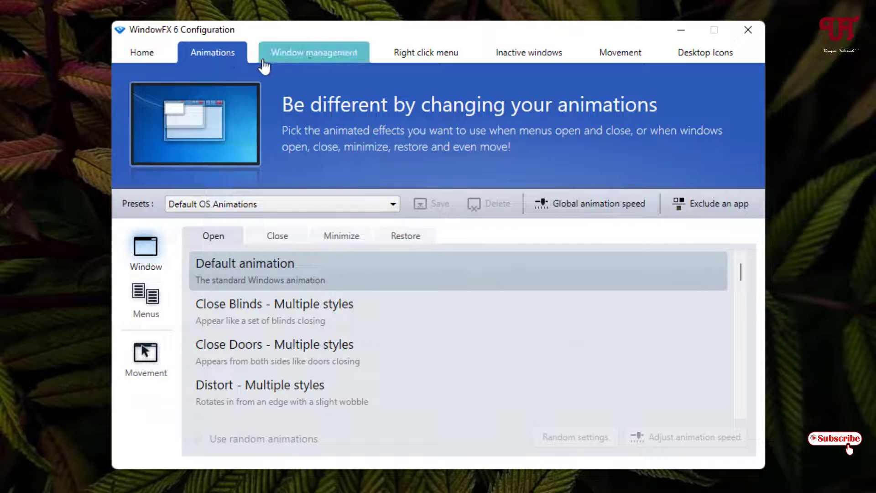
{"action": "left_click", "coordinate": [315, 54]}
{"action": "left_click", "coordinate": [429, 55]}
{"action": "left_click", "coordinate": [525, 55]}
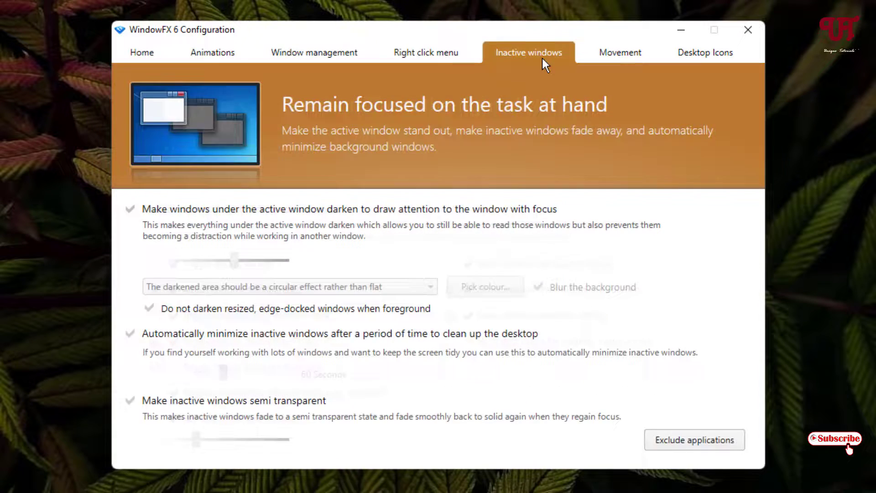
{"action": "left_click", "coordinate": [706, 53]}
{"action": "left_click", "coordinate": [635, 55]}
{"action": "left_click", "coordinate": [685, 61]}
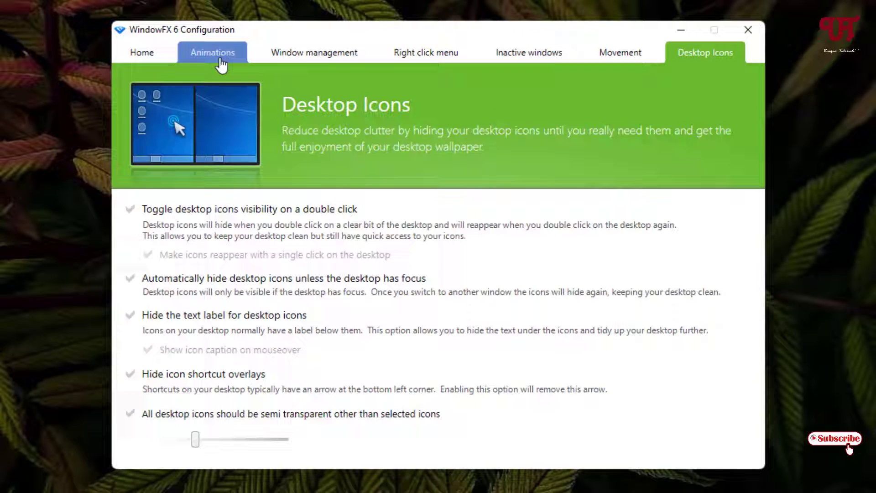
{"action": "left_click", "coordinate": [222, 65]}
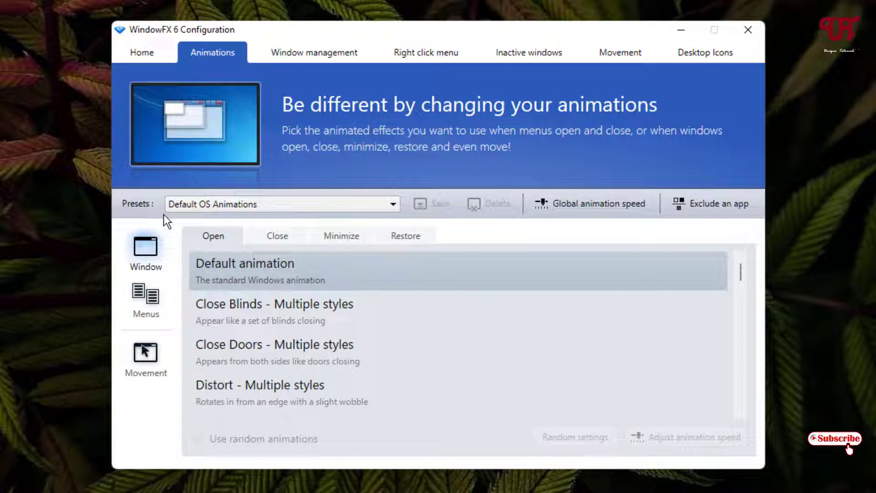
On Animations, check the Menus and Movement options, then scroll the Window open animation list.
{"action": "left_click", "coordinate": [148, 297]}
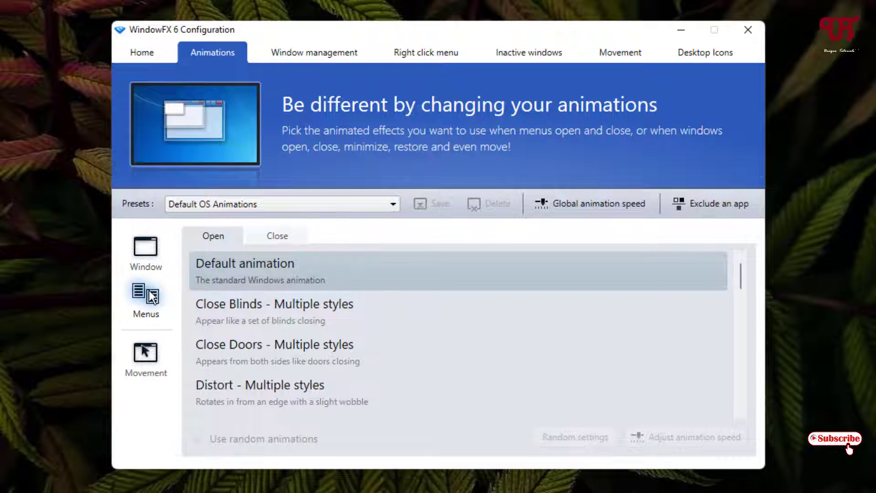
{"action": "left_click", "coordinate": [153, 365]}
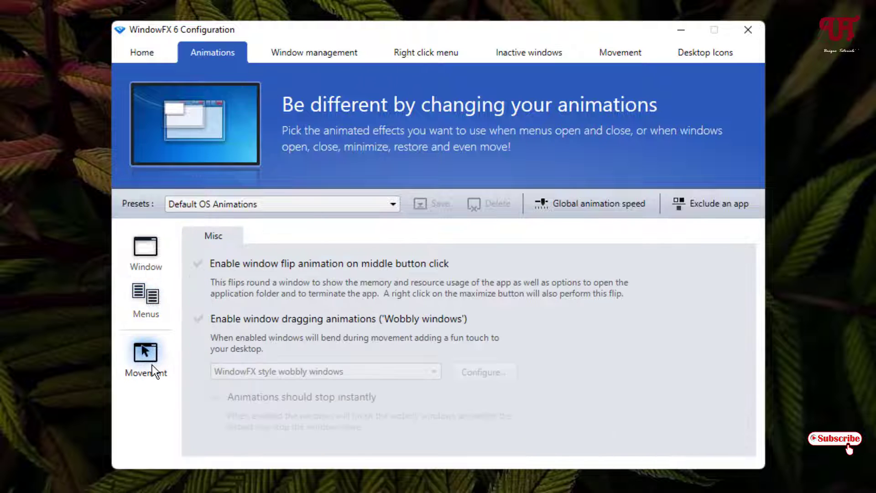
{"action": "left_click", "coordinate": [150, 263]}
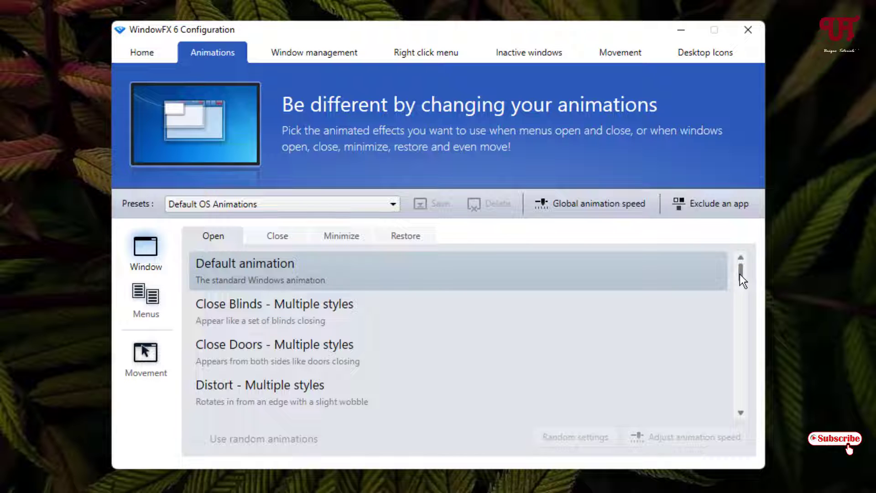
{"action": "mouse_move", "coordinate": [740, 274]}
{"action": "left_mouse_down"}
{"action": "mouse_move", "coordinate": [747, 423]}
{"action": "mouse_move", "coordinate": [749, 261]}
{"action": "left_mouse_up"}
Preview Close Doors, then settle on Close Blinds as the window open animation.
{"action": "left_click", "coordinate": [350, 355]}
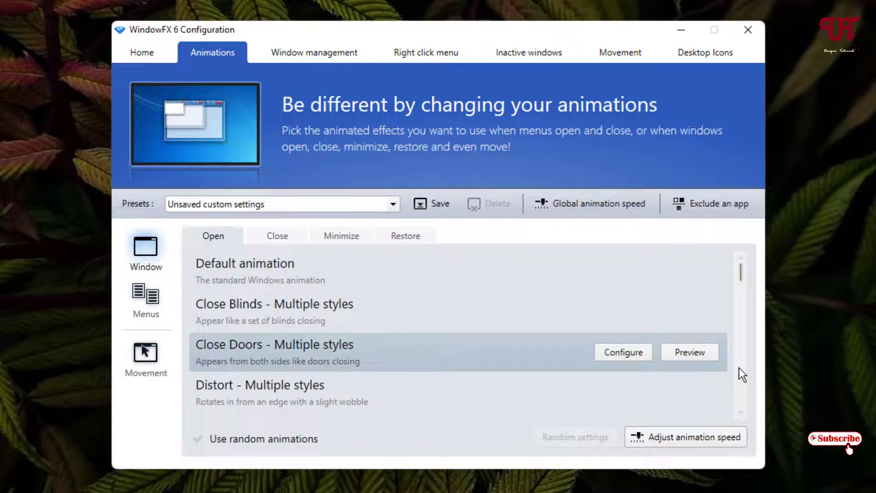
{"action": "left_click", "coordinate": [707, 355]}
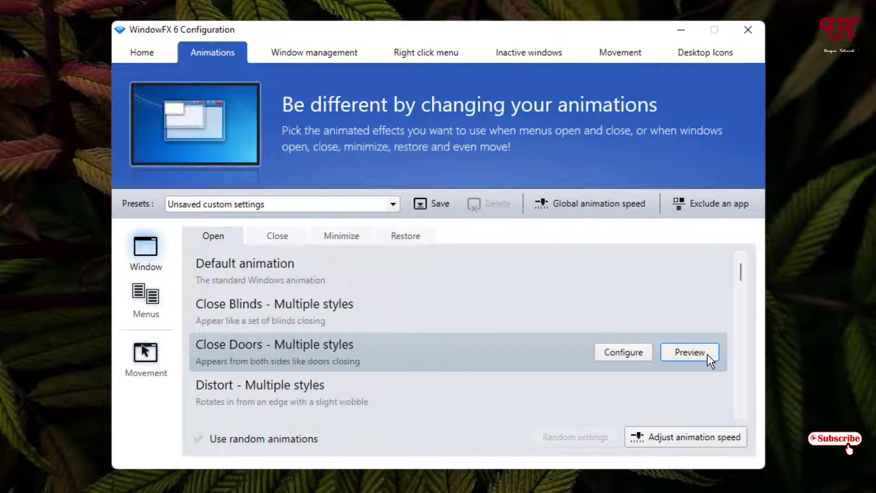
{"action": "left_click", "coordinate": [457, 311]}
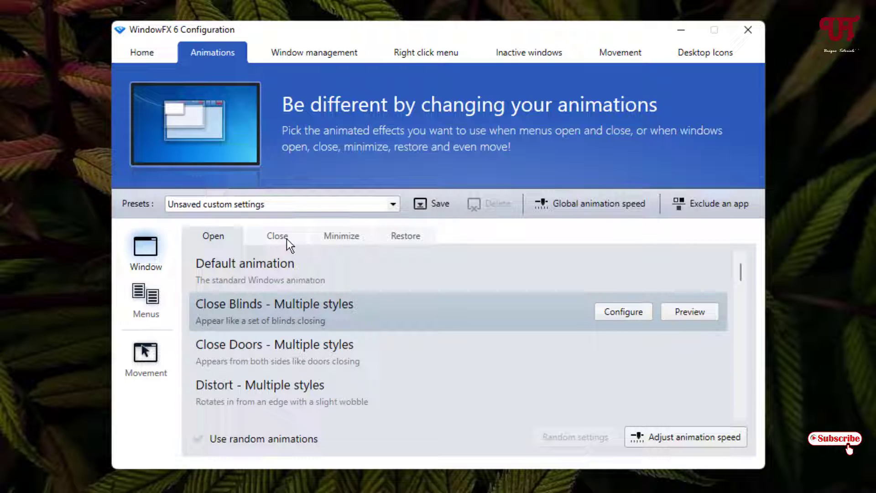
Preview Burn away, then set and preview Fire as the window close animation.
{"action": "left_click", "coordinate": [286, 239]}
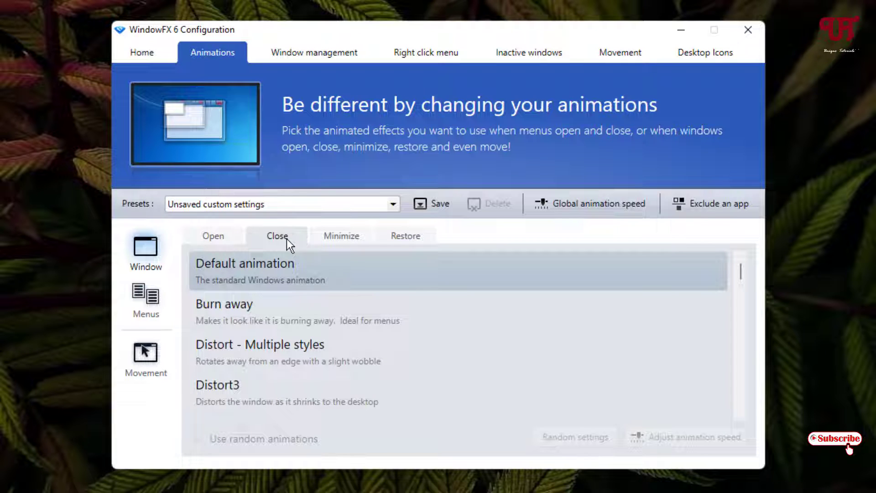
{"action": "left_click", "coordinate": [244, 315]}
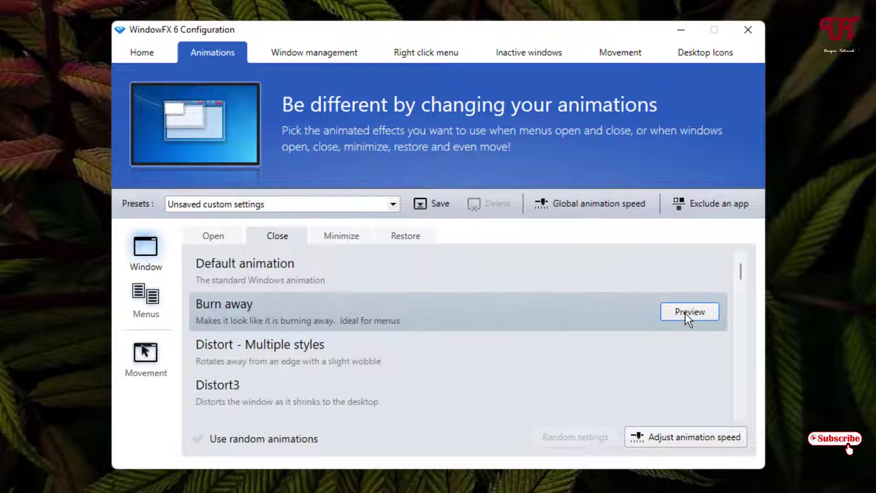
{"action": "left_click", "coordinate": [702, 312]}
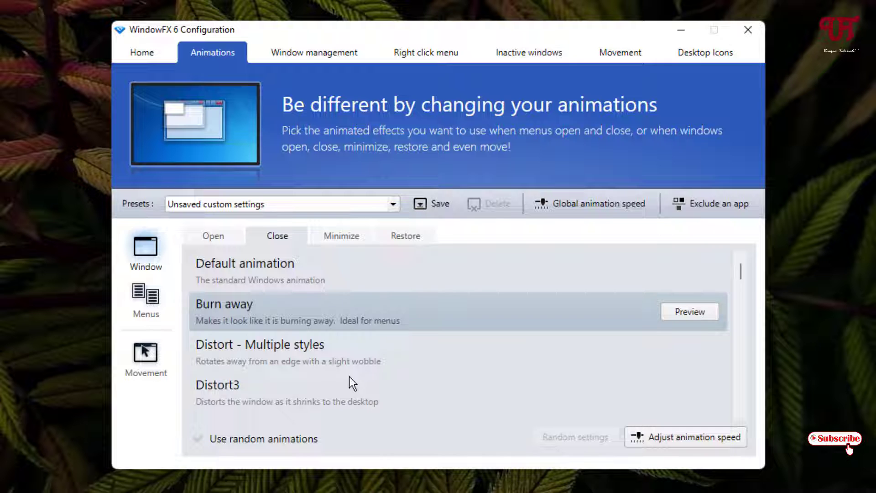
{"action": "scroll", "coordinate": [349, 377], "scroll_direction": "down", "scroll_amount": 3}
{"action": "left_click", "coordinate": [325, 319]}
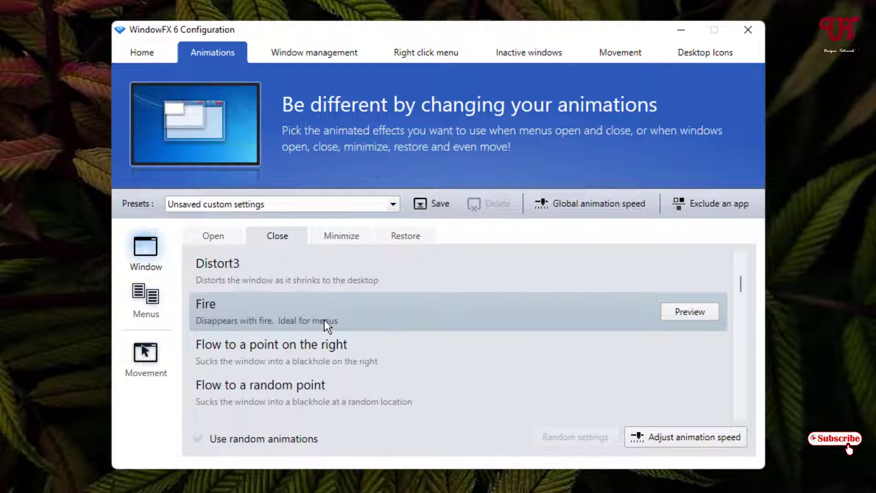
{"action": "left_click", "coordinate": [699, 314]}
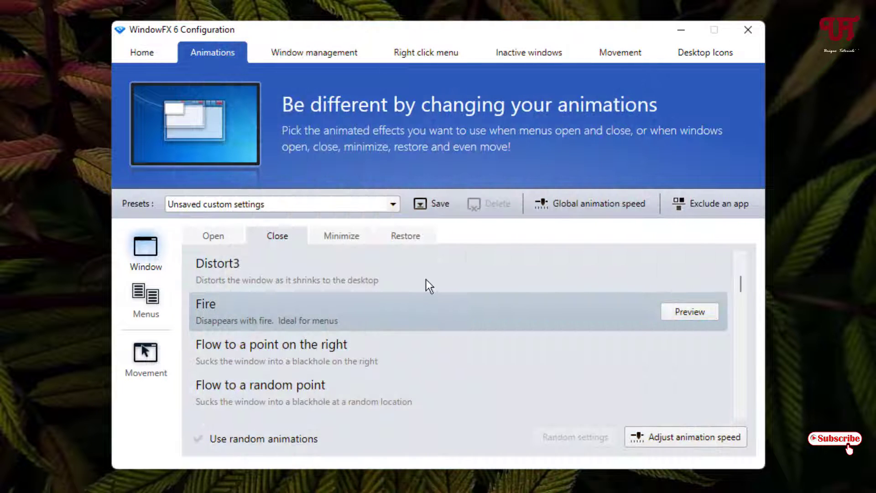
Set Open Blinds as the minimize animation and preview it.
{"action": "scroll", "coordinate": [425, 280], "scroll_direction": "up", "scroll_amount": 1}
{"action": "left_click", "coordinate": [341, 236]}
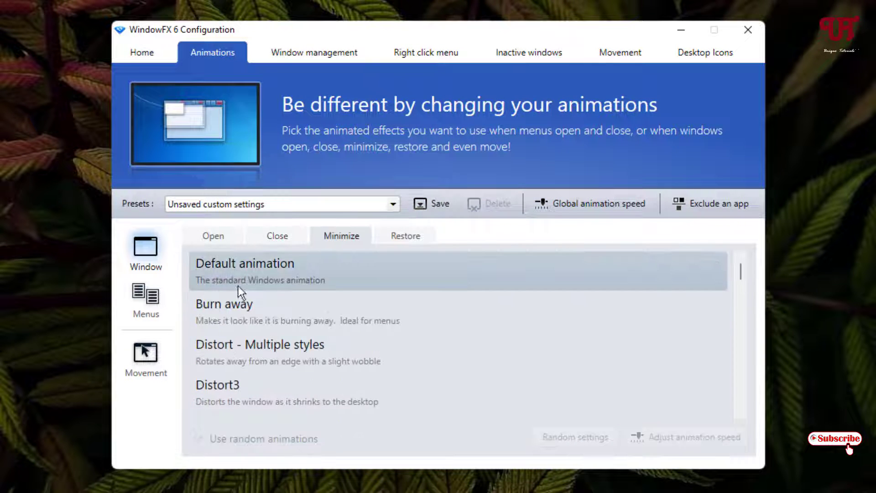
{"action": "scroll", "coordinate": [329, 347], "scroll_direction": "down", "scroll_amount": 5}
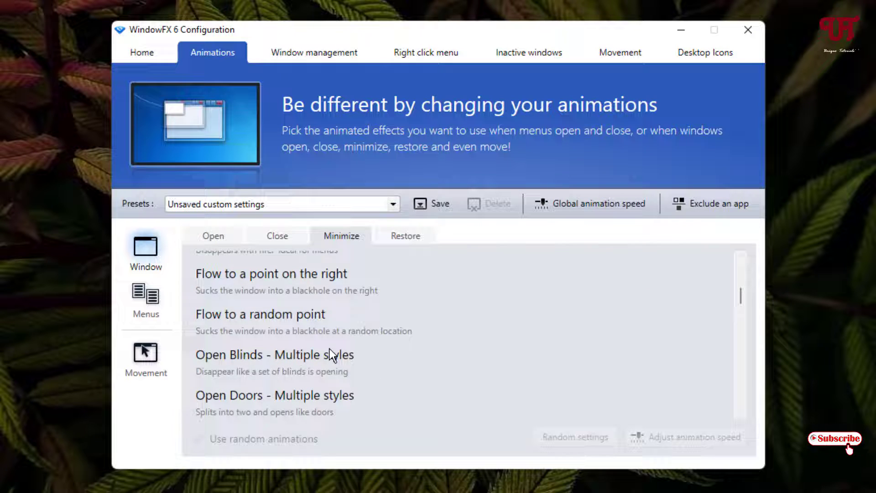
{"action": "scroll", "coordinate": [330, 349], "scroll_direction": "up", "scroll_amount": 2}
{"action": "scroll", "coordinate": [330, 349], "scroll_direction": "down", "scroll_amount": 3}
{"action": "left_click", "coordinate": [311, 316]}
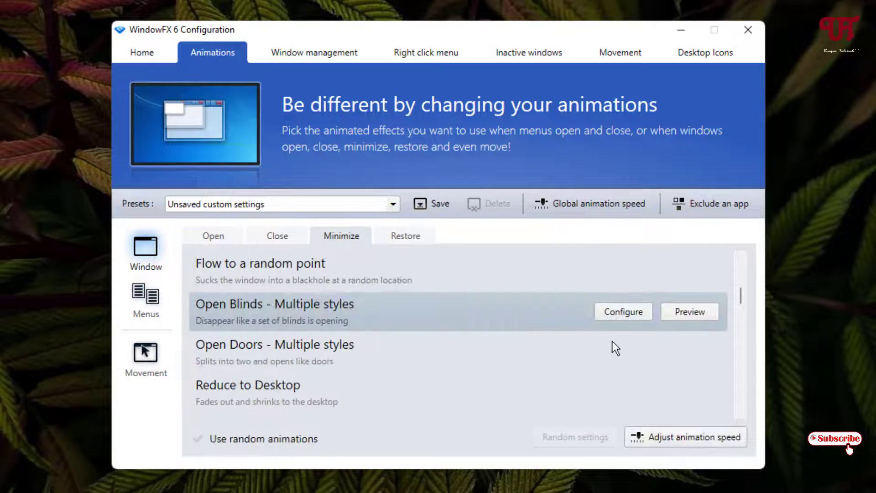
{"action": "left_click", "coordinate": [698, 310]}
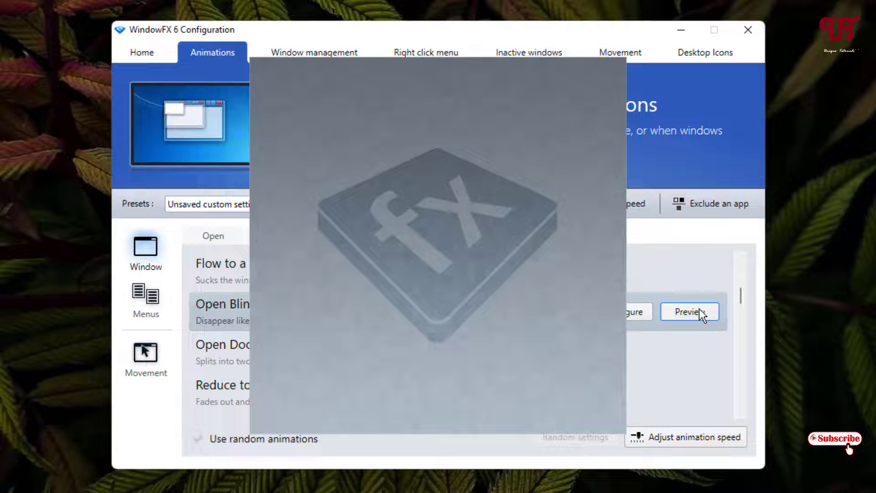
Set Close Blinds as the restore animation and preview it.
{"action": "left_click", "coordinate": [412, 235]}
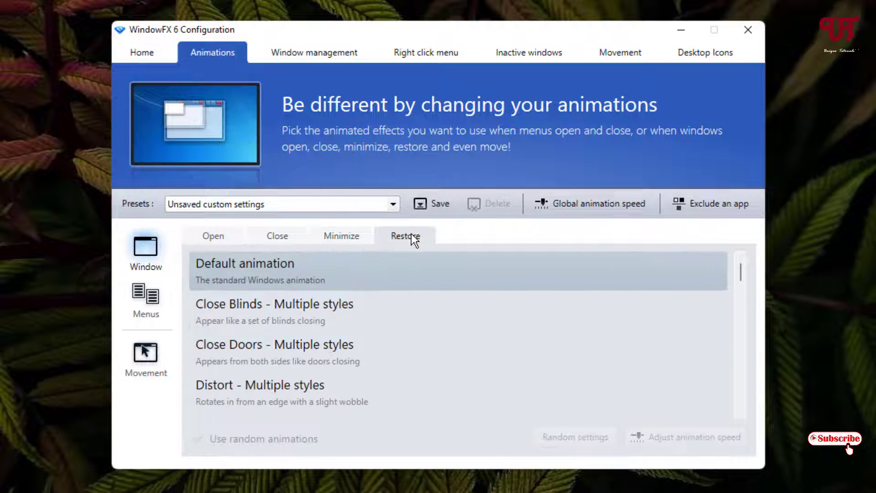
{"action": "left_click", "coordinate": [671, 311]}
{"action": "left_click", "coordinate": [674, 310]}
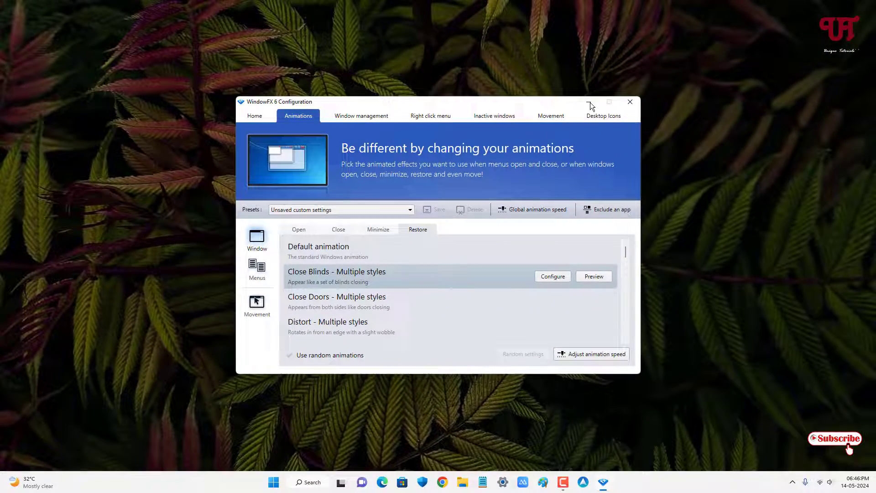
{"action": "left_click", "coordinate": [589, 102]}
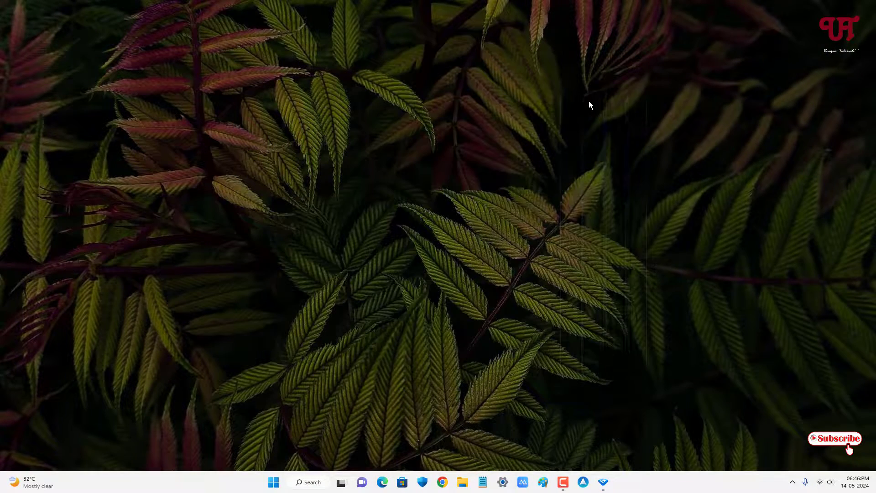
{"action": "left_click", "coordinate": [483, 482]}
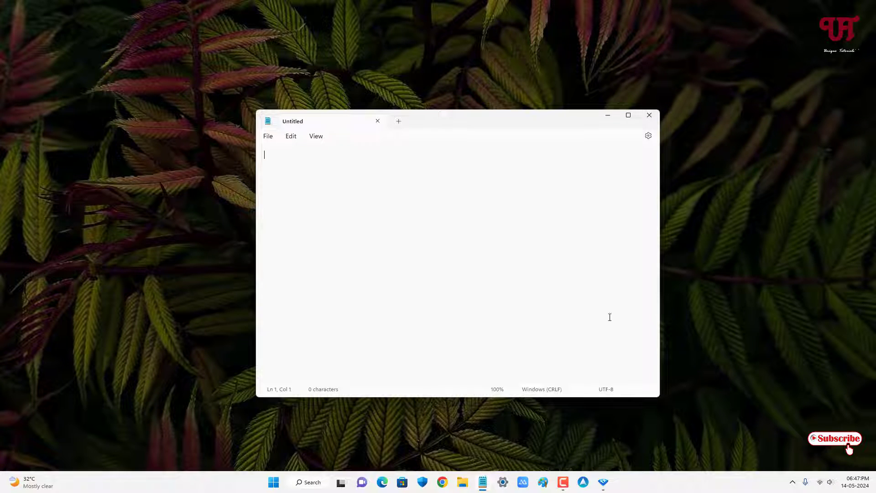
{"action": "left_click", "coordinate": [650, 116]}
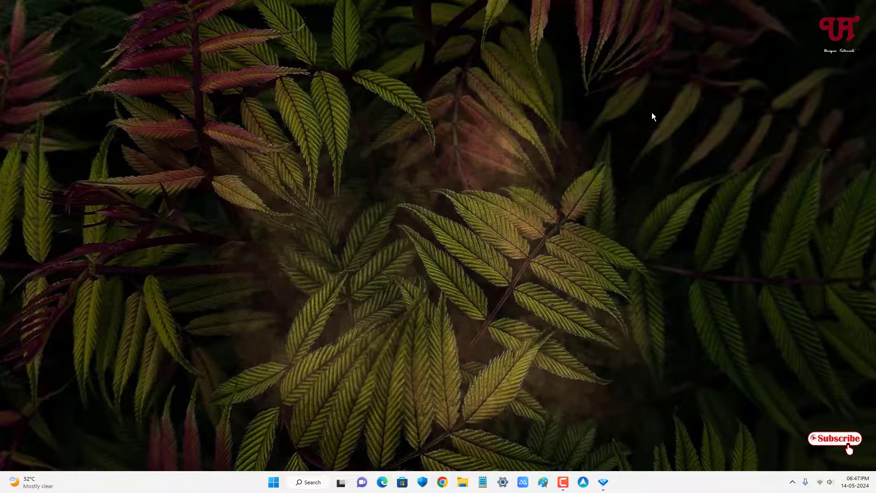
{"action": "left_click", "coordinate": [603, 482]}
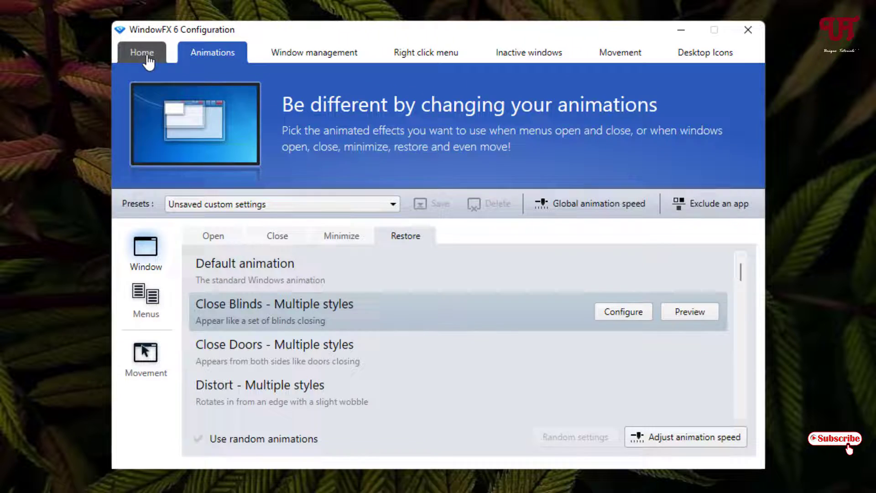
On the WindowFX Home page, turn the WindowFX features toggle OFF.
{"action": "left_click", "coordinate": [147, 56]}
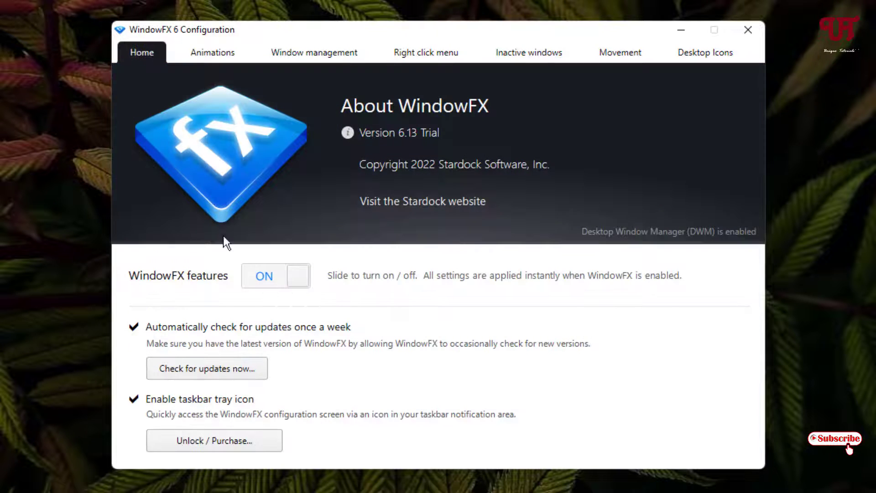
{"action": "left_click", "coordinate": [273, 278]}
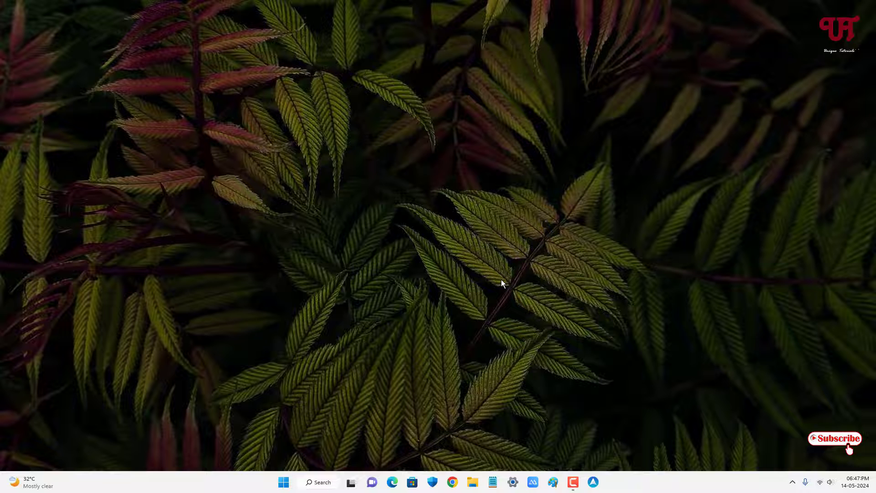